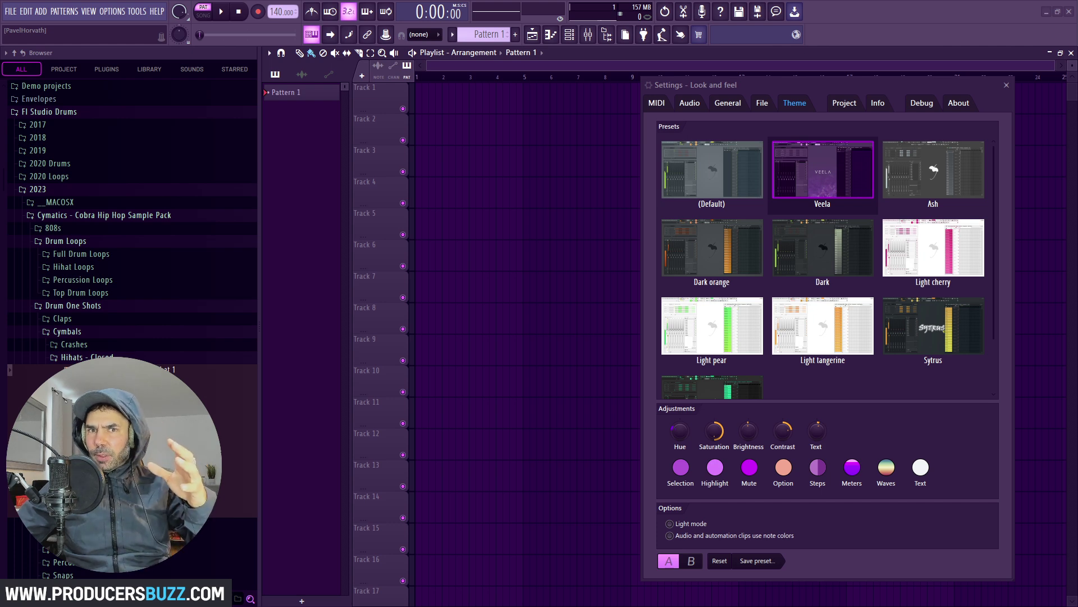
Preview the Dark, Light cherry, Light pear, Light tangerine, Sytrus, Veela and Ash presets, then restore Default and close Settings.
click(816, 255)
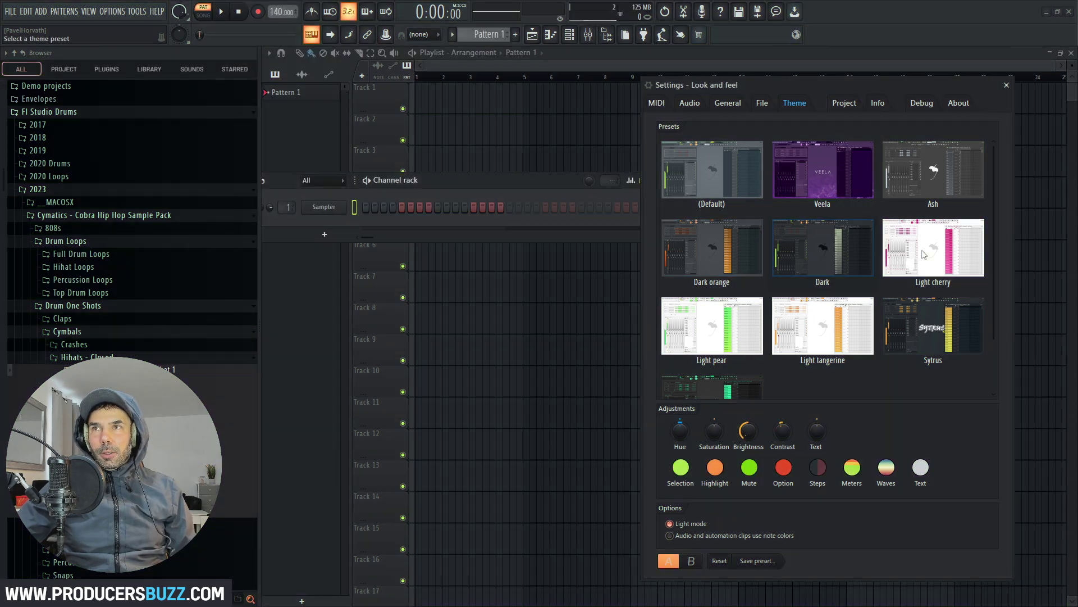
click(944, 247)
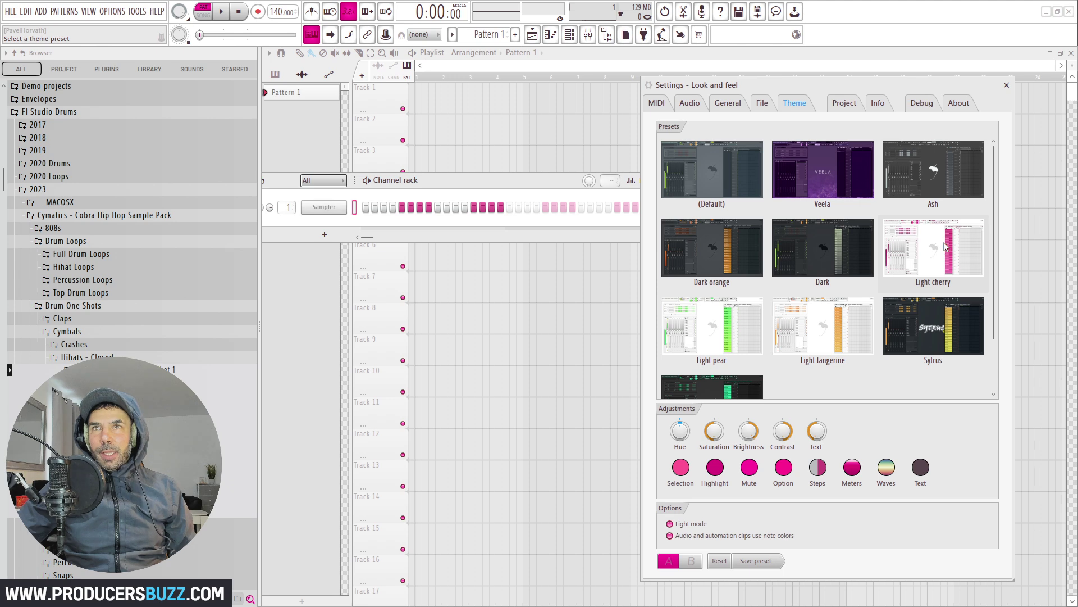
click(710, 336)
click(820, 333)
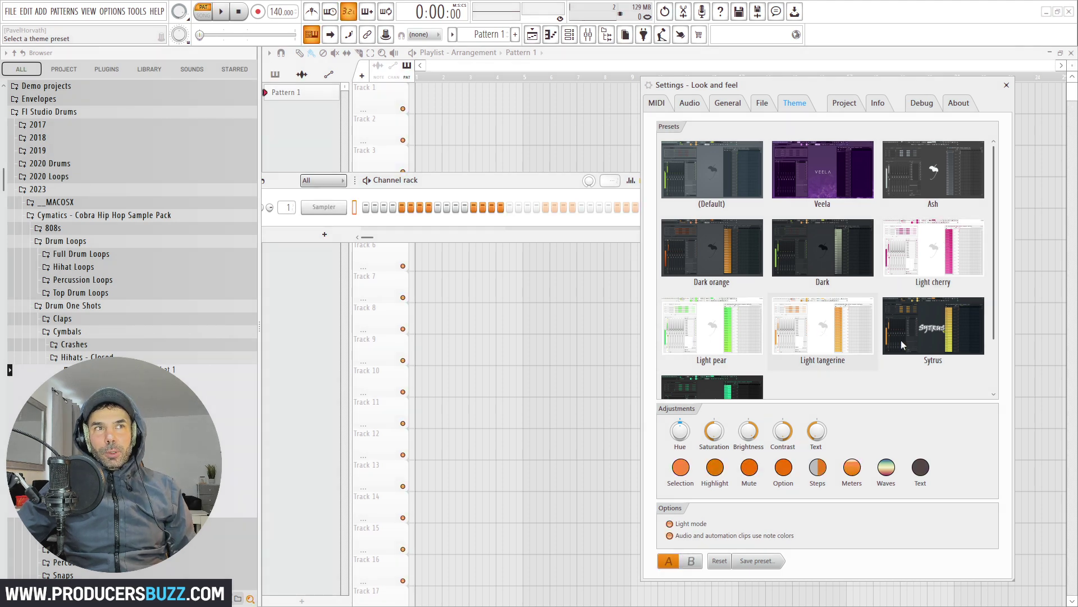
click(936, 335)
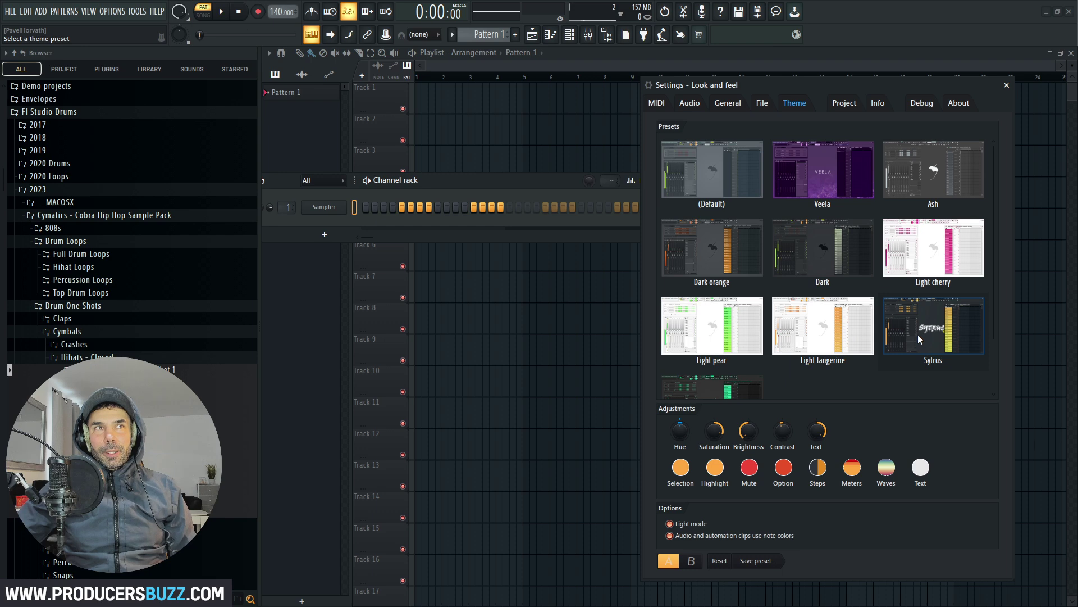
click(816, 184)
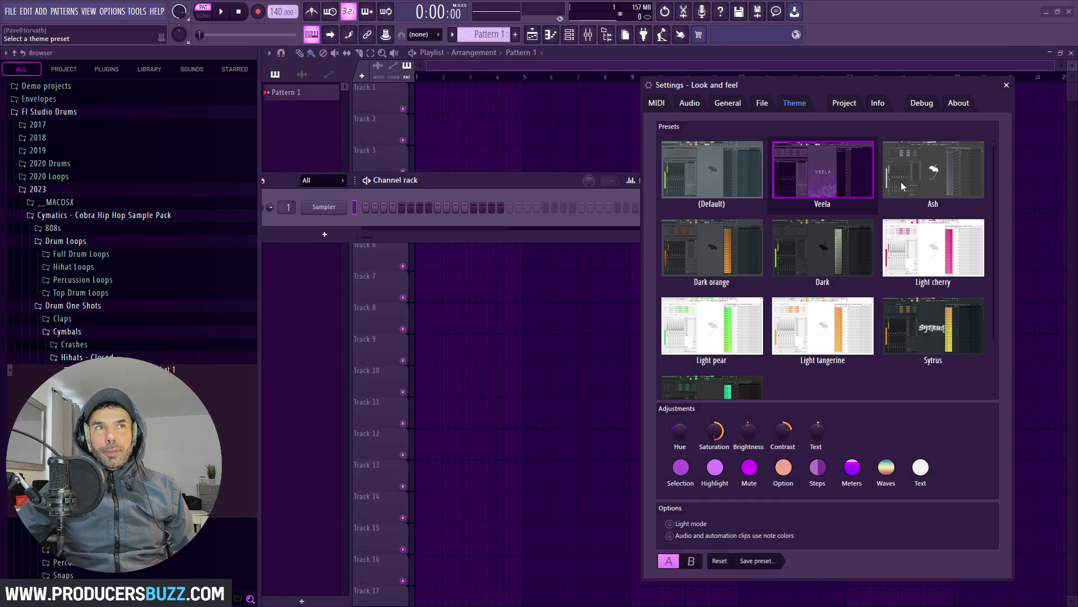
click(912, 180)
click(732, 179)
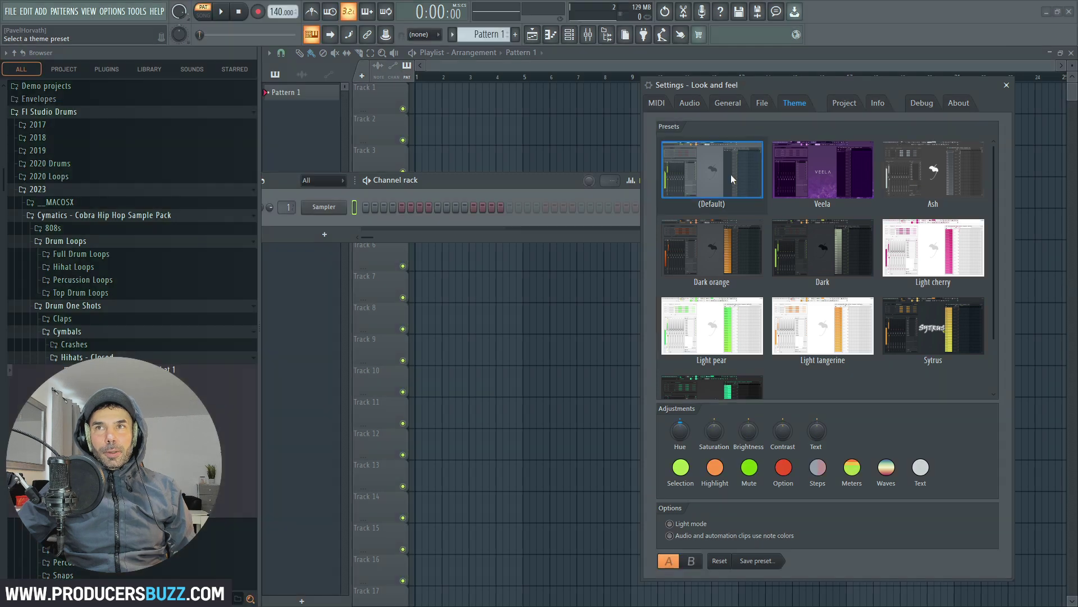
click(1006, 85)
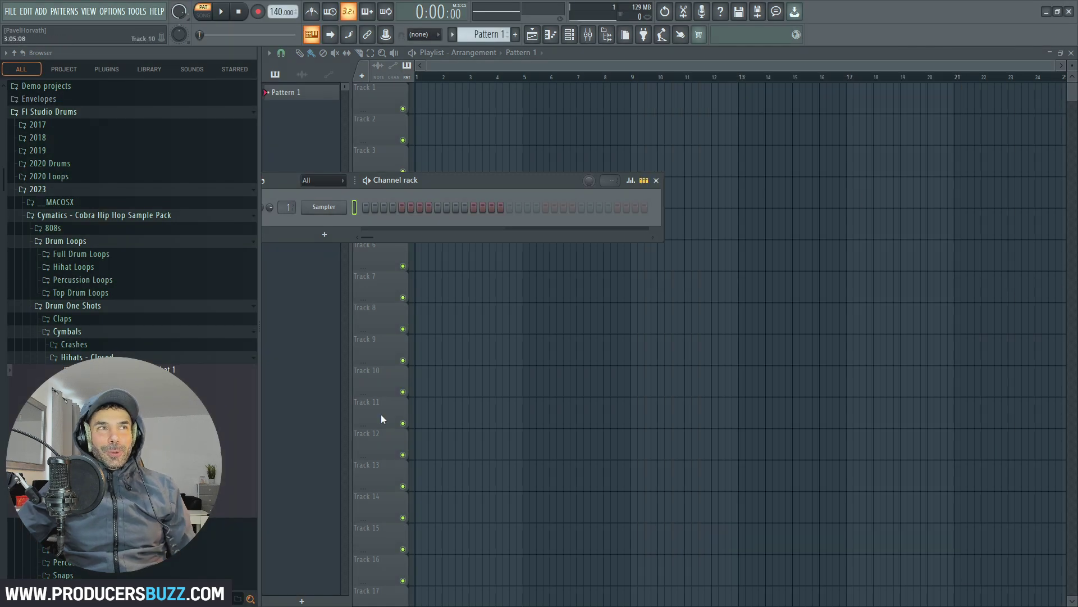
Move the Channel rack toward the playlist centre, then nudge it slightly up and left.
drag(504, 191, 750, 181)
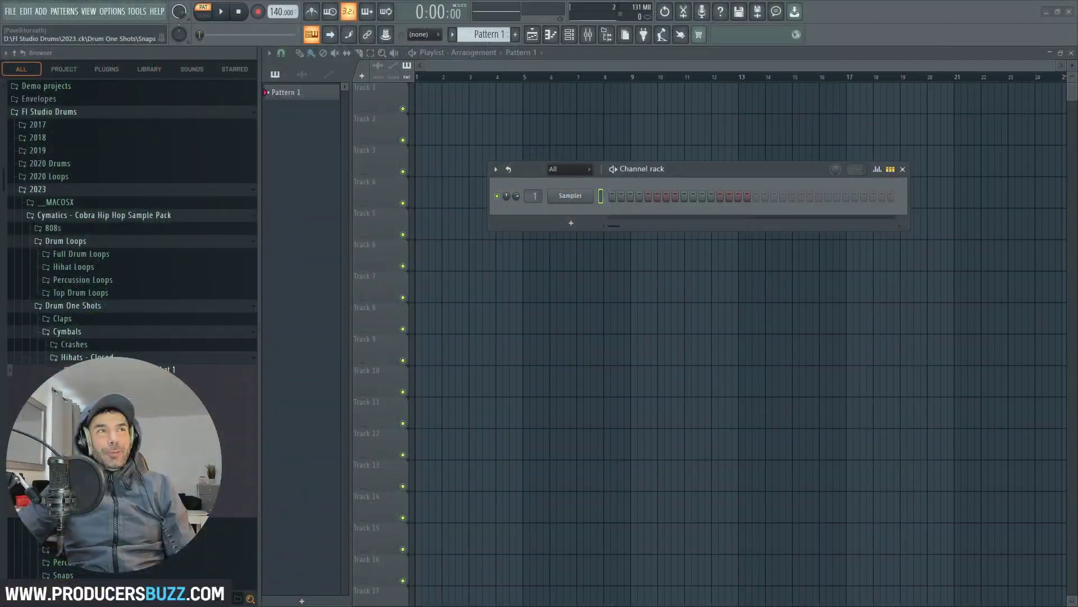
drag(640, 169, 581, 148)
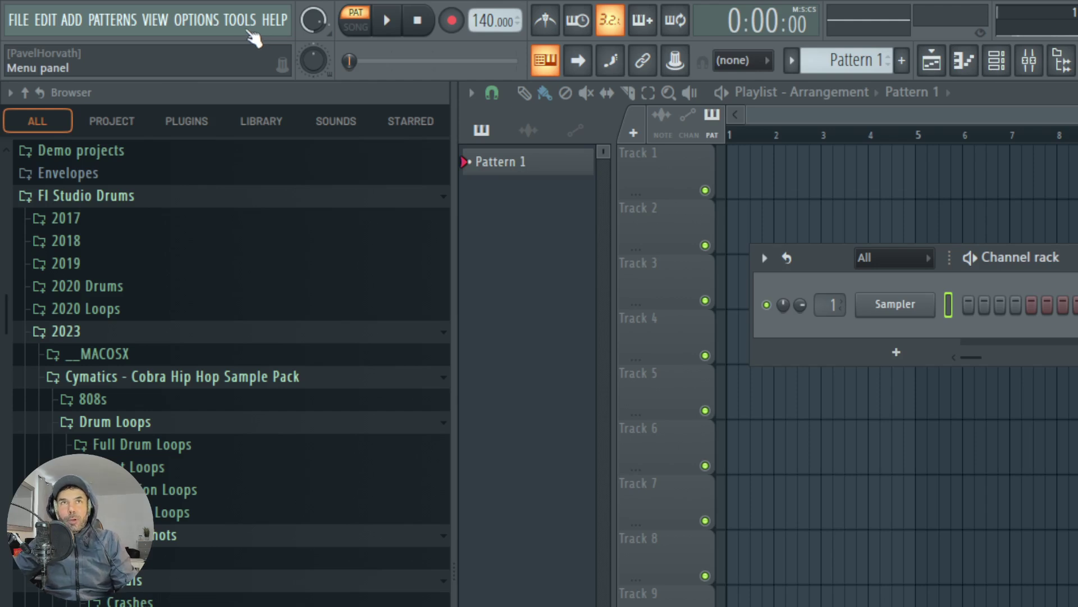
In Theme settings, cycle Veela, Ash, Dark orange, Dark, Light cherry, Sytrus, ending on Veela.
click(197, 22)
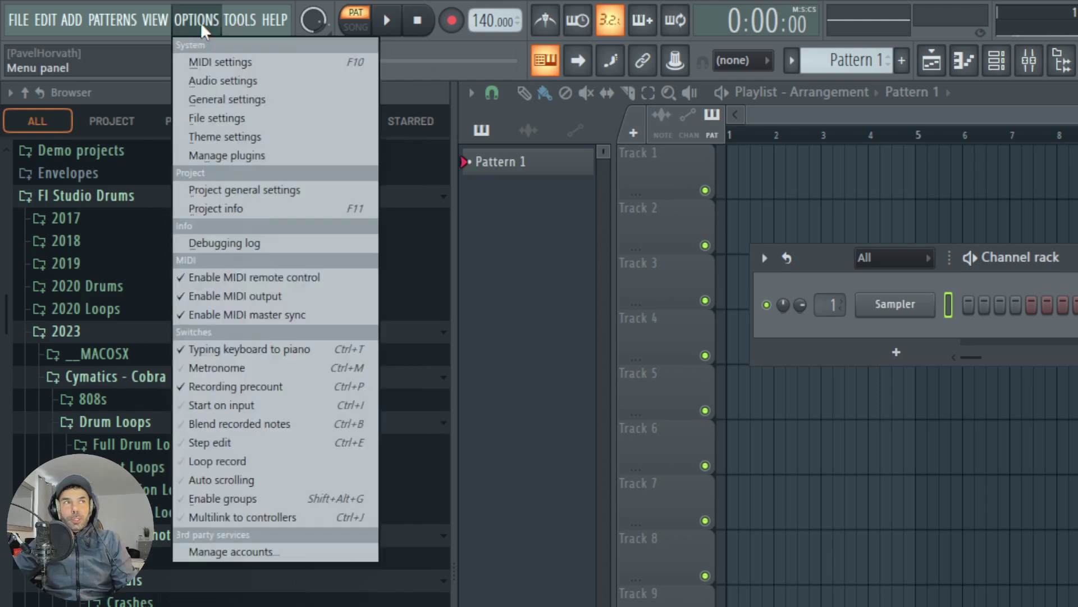
click(232, 142)
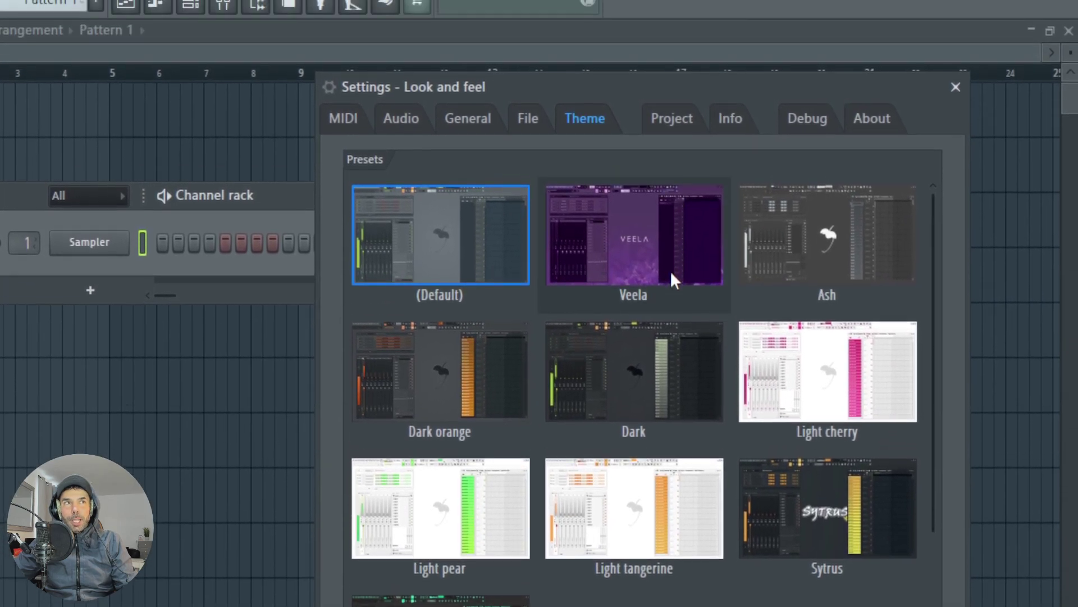
click(671, 278)
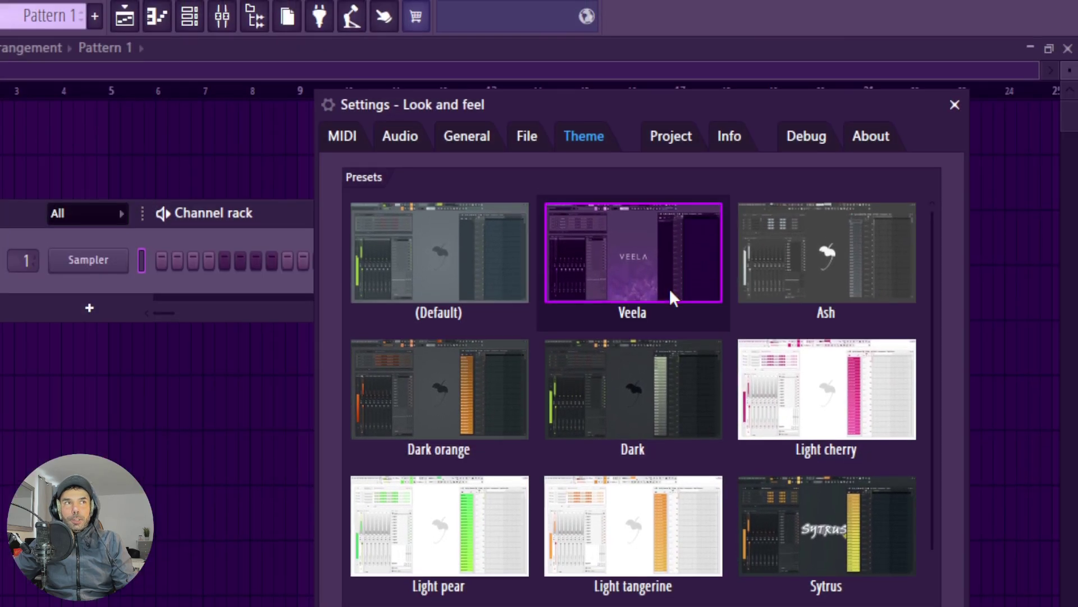
click(819, 273)
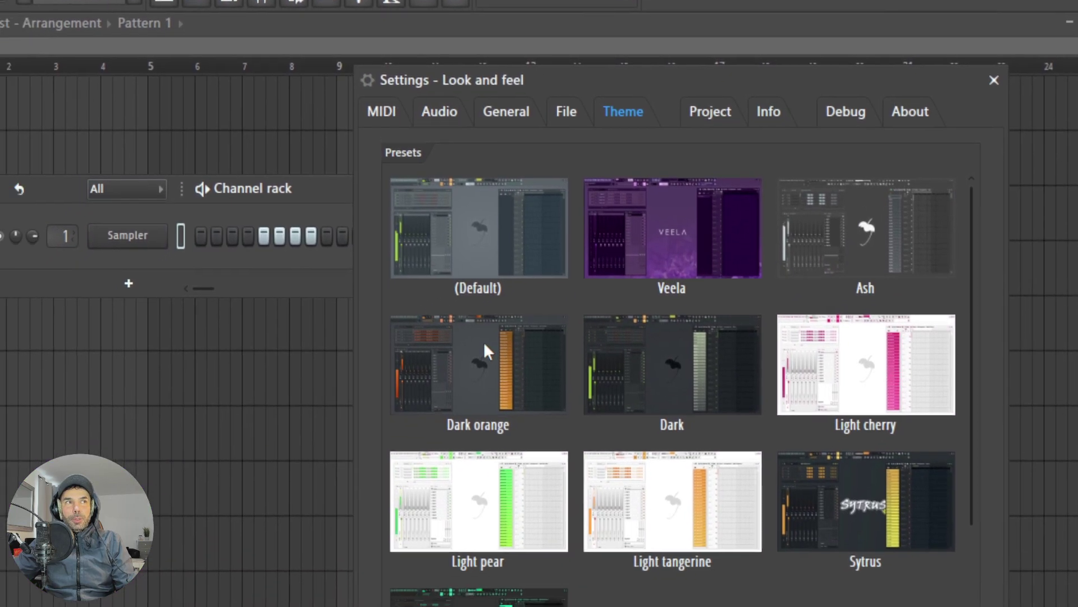
click(484, 346)
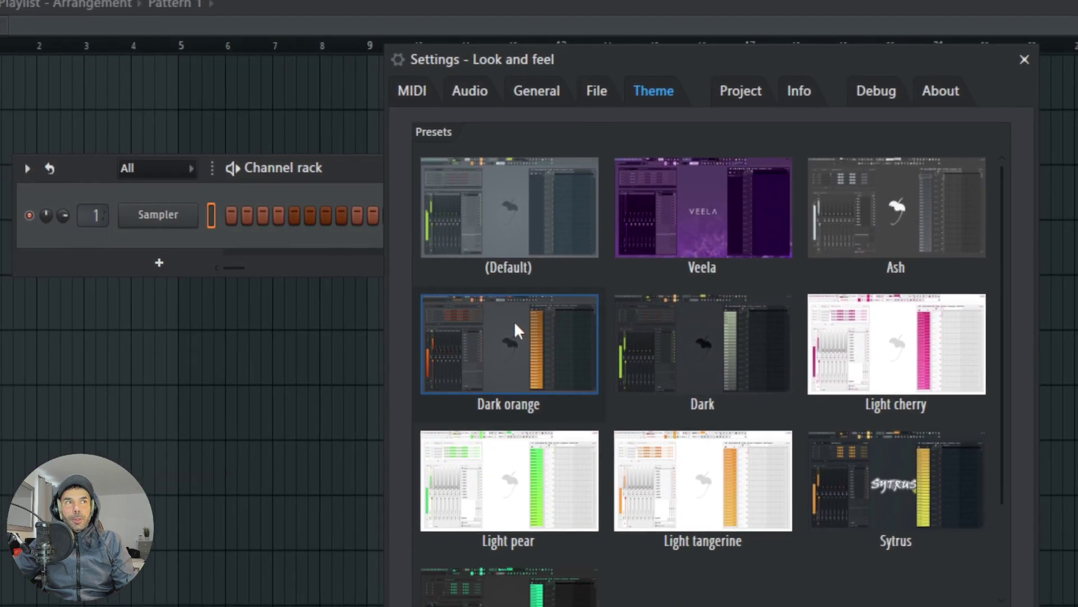
click(691, 363)
click(835, 323)
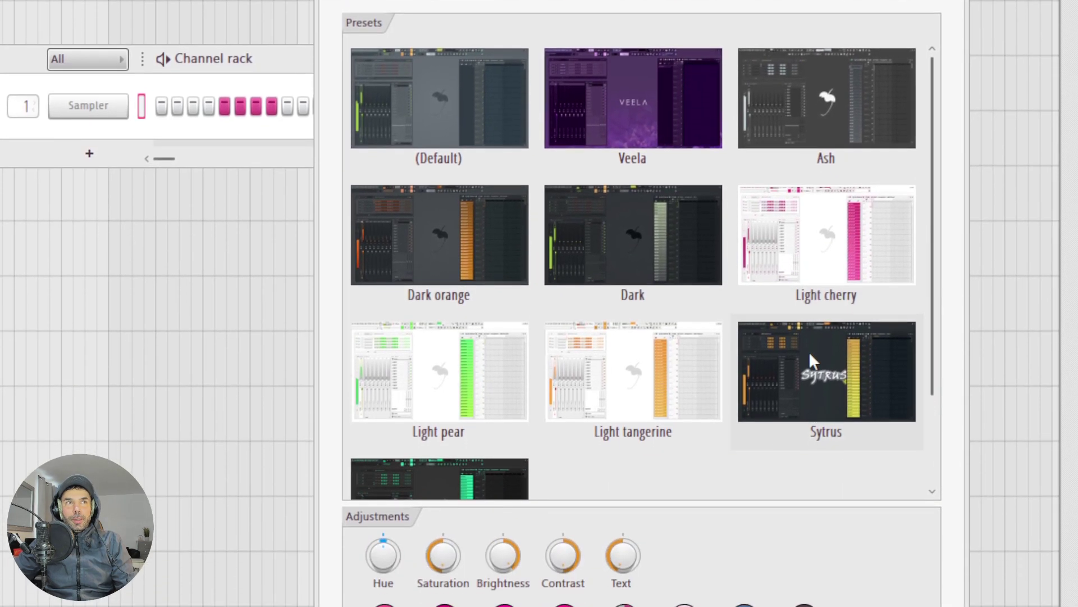
click(809, 352)
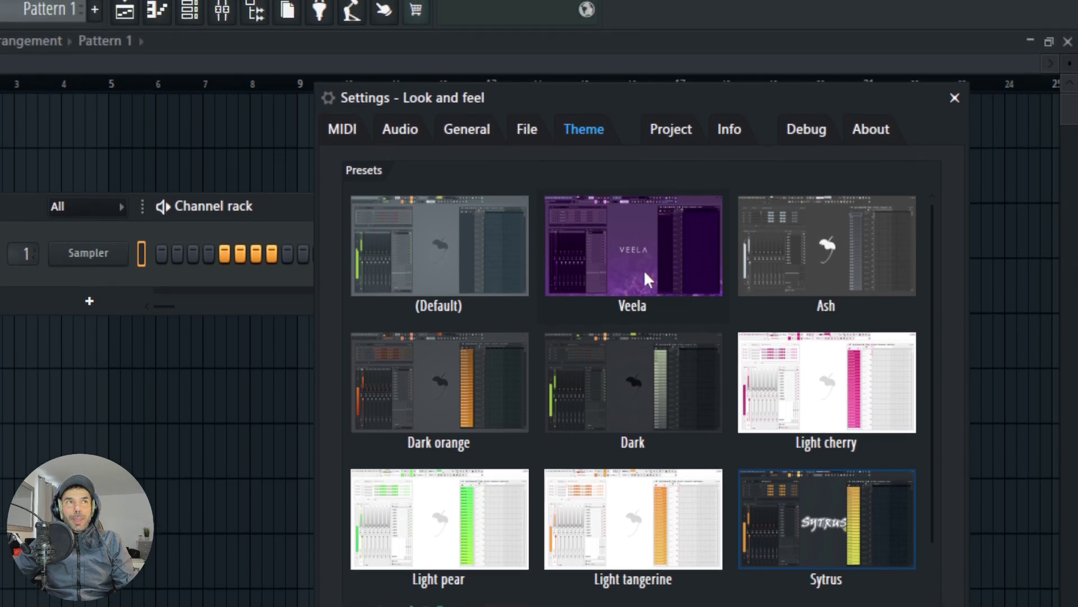
click(645, 252)
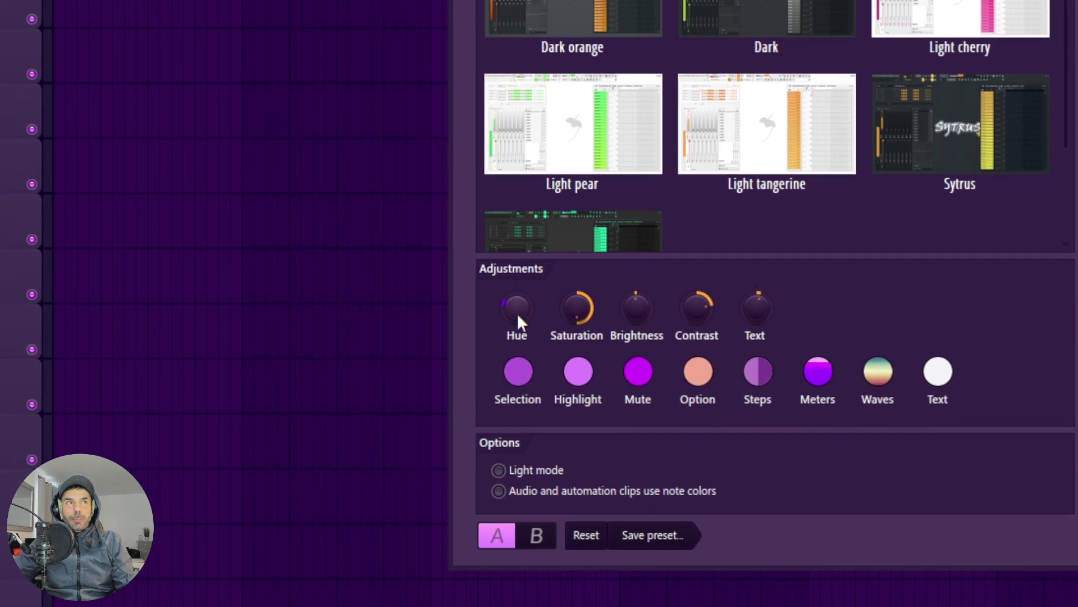
Raise the theme's Saturation knob.
scroll(500, 317, up, 5)
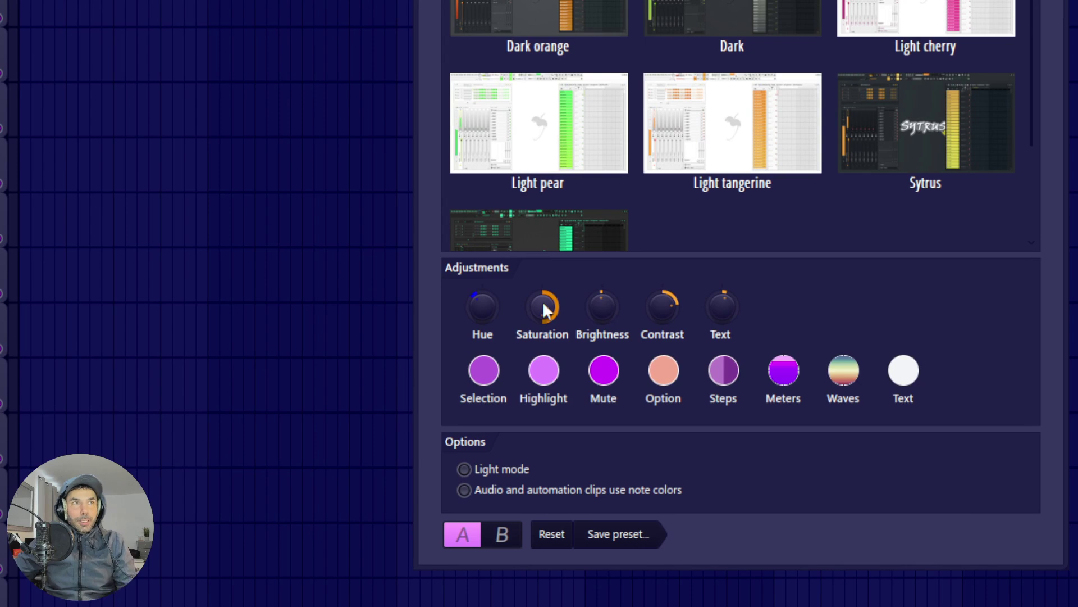
scroll(662, 306, up, 3)
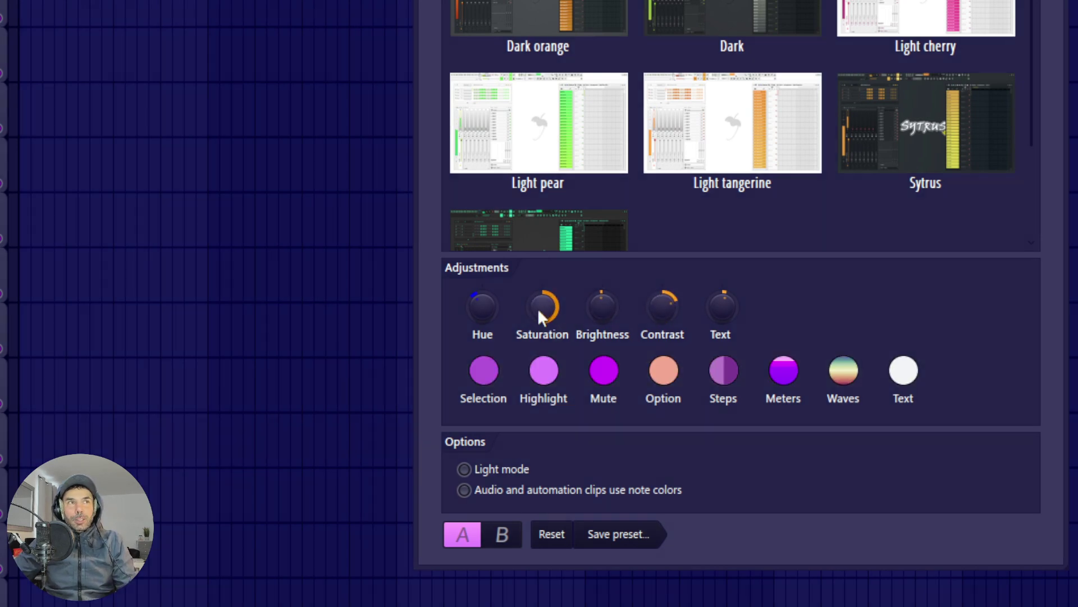
scroll(543, 306, down, 5)
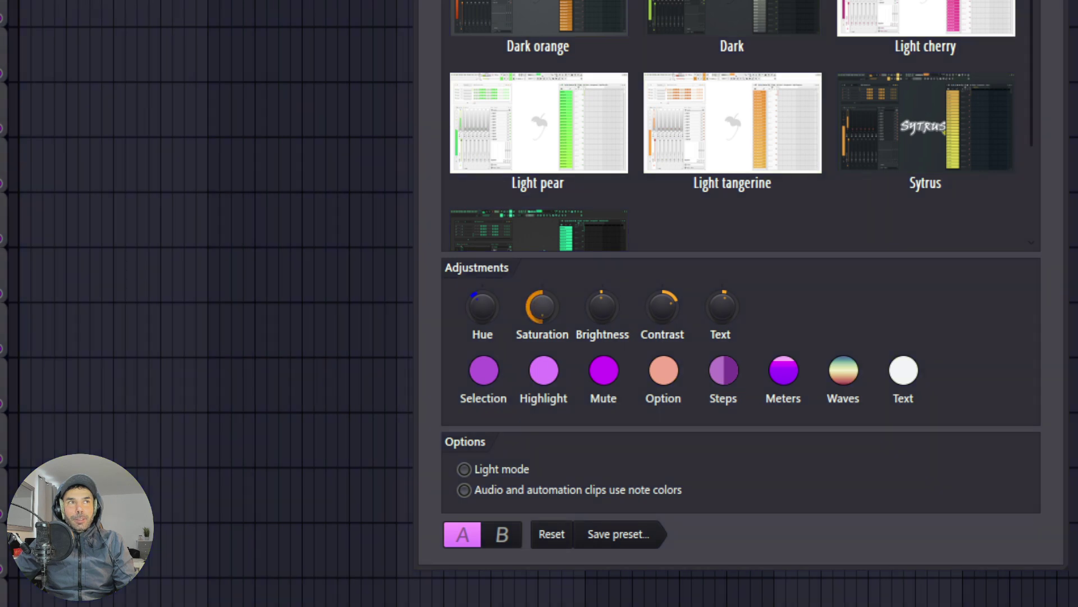
scroll(543, 307, up, 6)
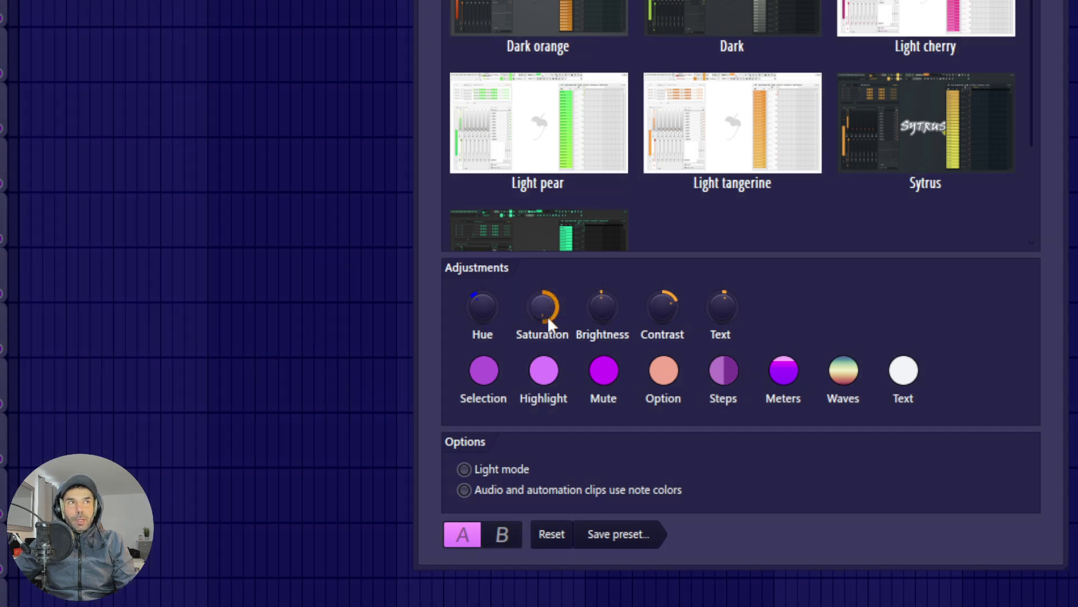
Change the Selection colour to cornflower blue and accept it.
click(483, 377)
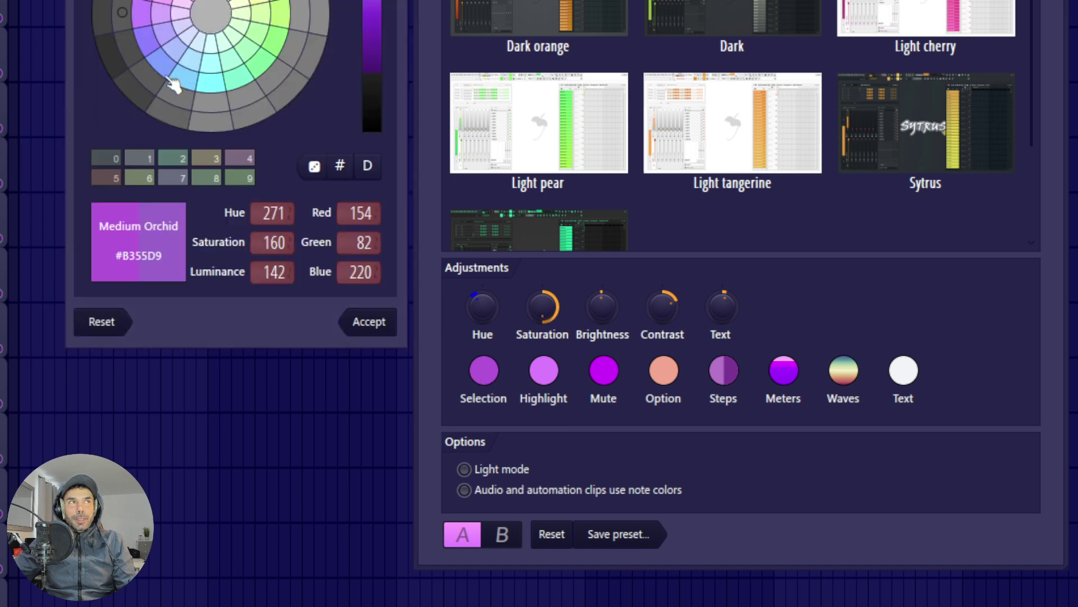
click(172, 82)
click(372, 323)
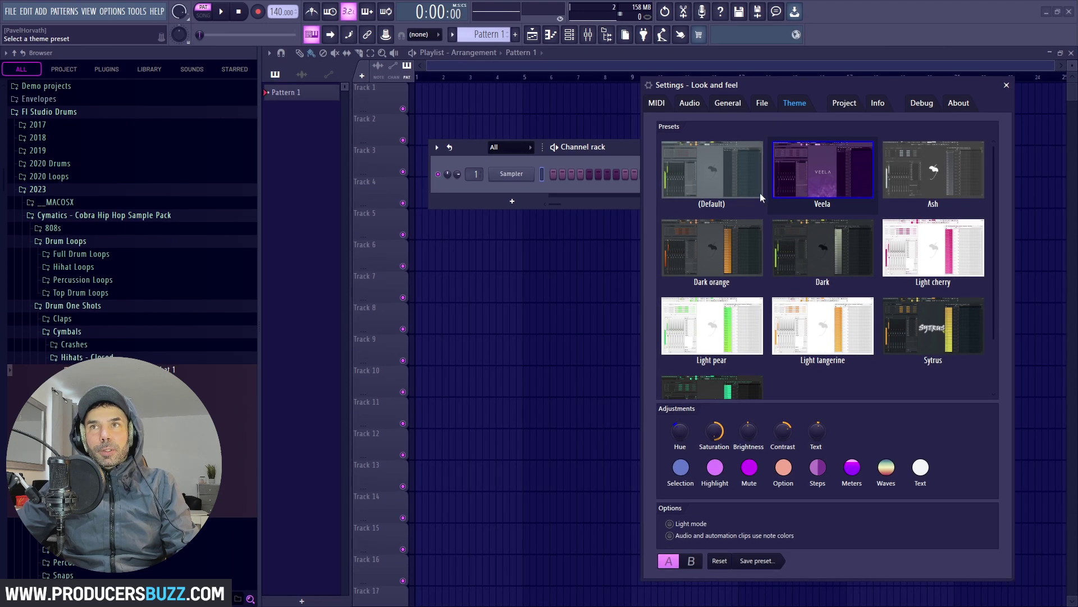
Apply the Dark orange theme and open the Sampler channel in the piano roll.
click(723, 231)
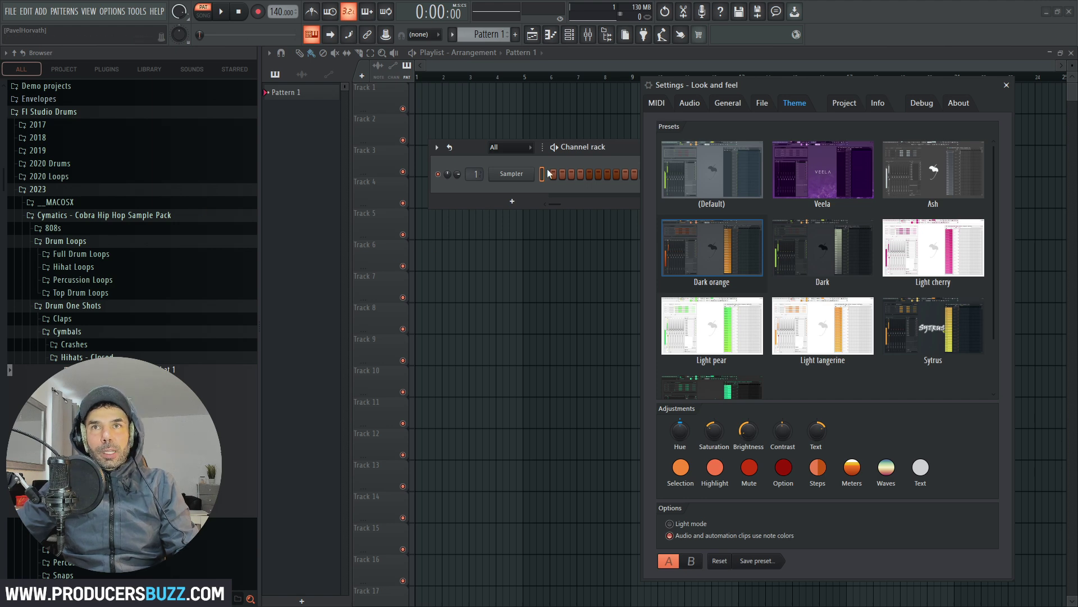
right_click(531, 173)
click(568, 176)
Place a five-note melody: A#6, C7, A#6, G6, G#6.
click(314, 151)
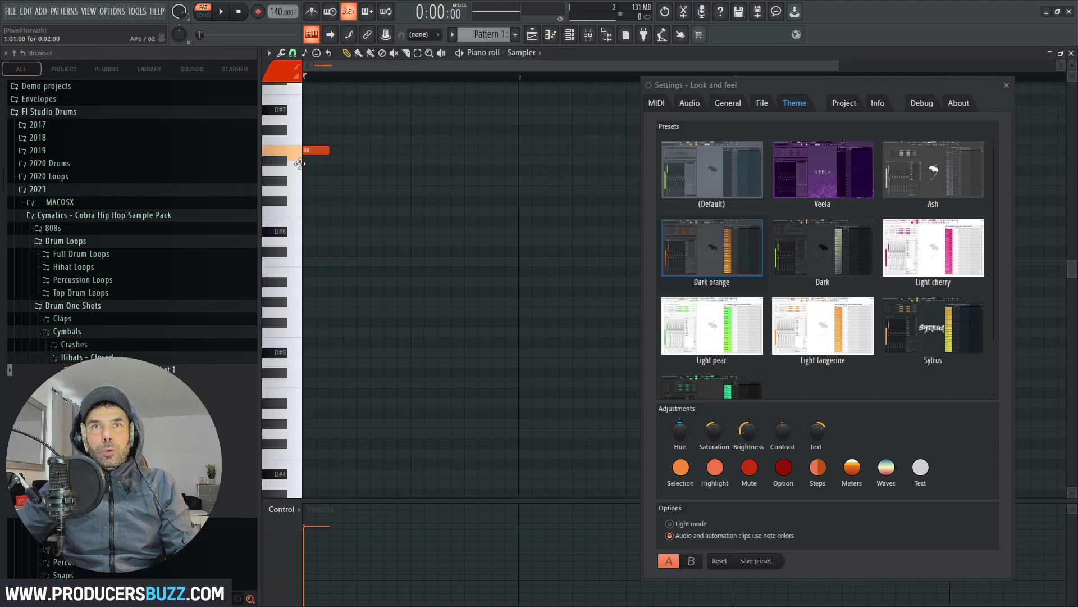
drag(299, 163, 307, 163)
drag(375, 150, 352, 135)
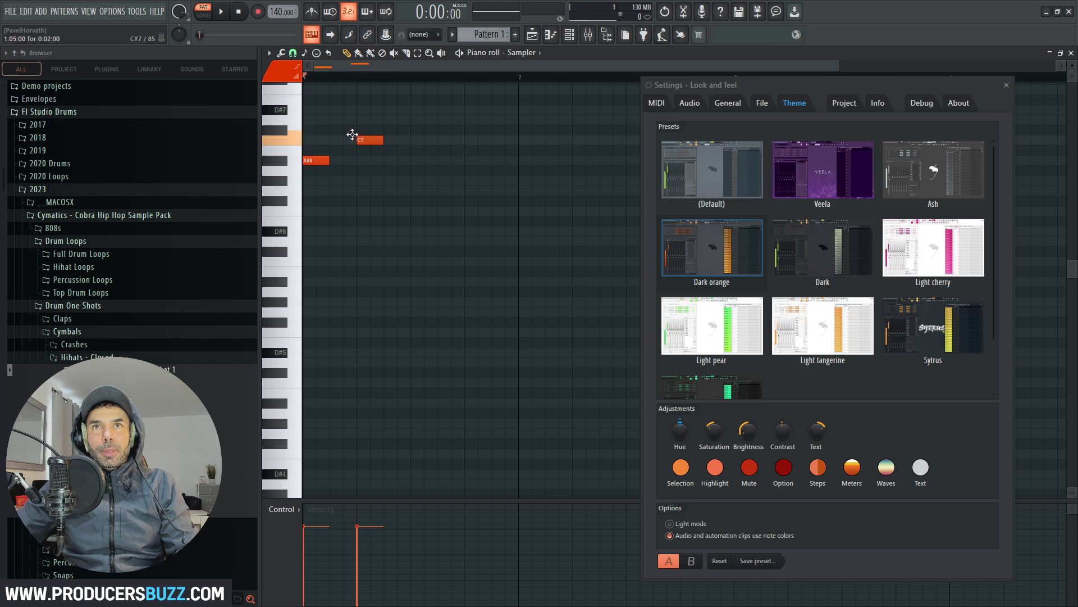
click(416, 160)
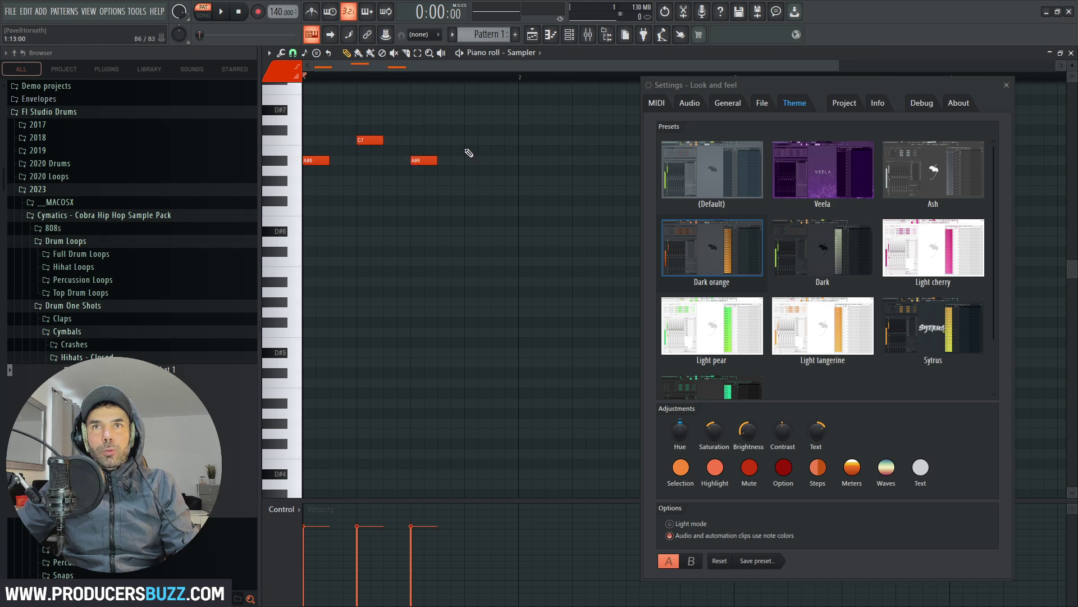
click(467, 191)
click(521, 181)
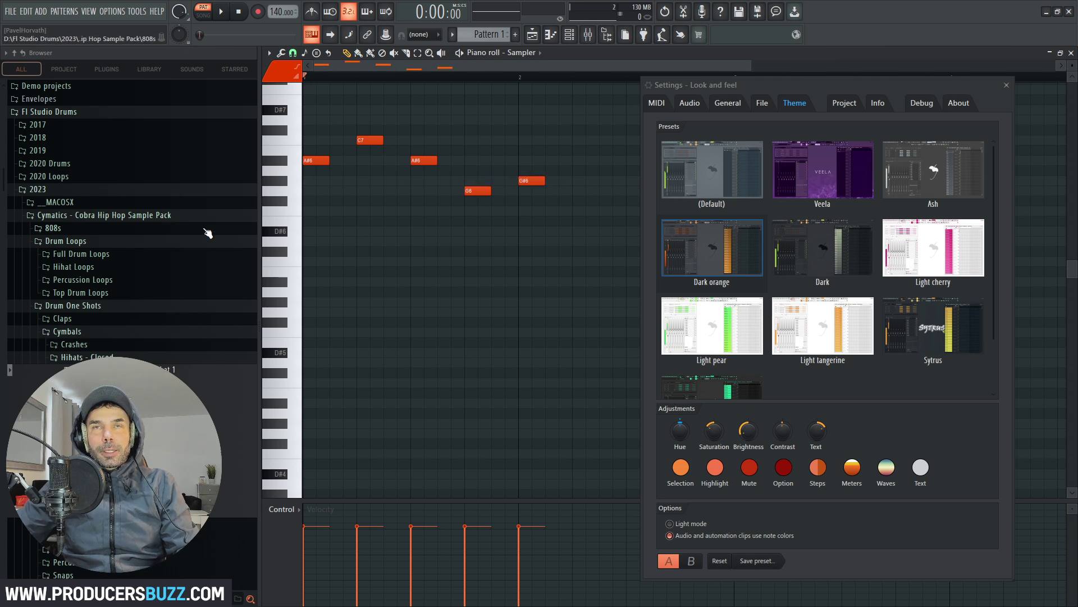
drag(752, 68, 642, 68)
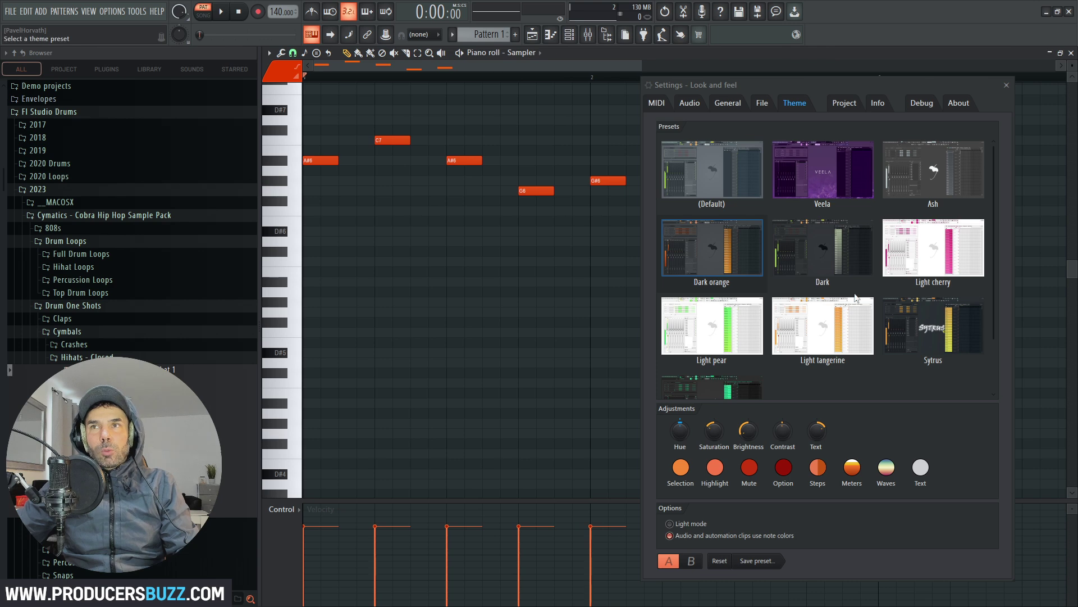
Preview the Veela, Ash, Light cherry, Dark, Sytrus and Light pear presets, then open the Selection colour chooser.
click(830, 178)
click(939, 189)
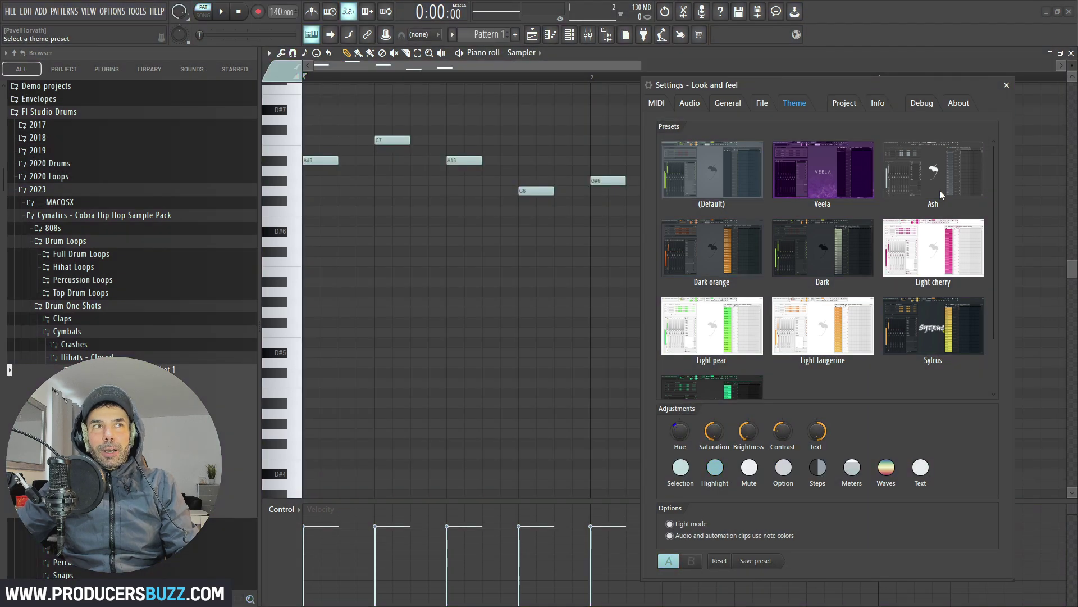
click(942, 260)
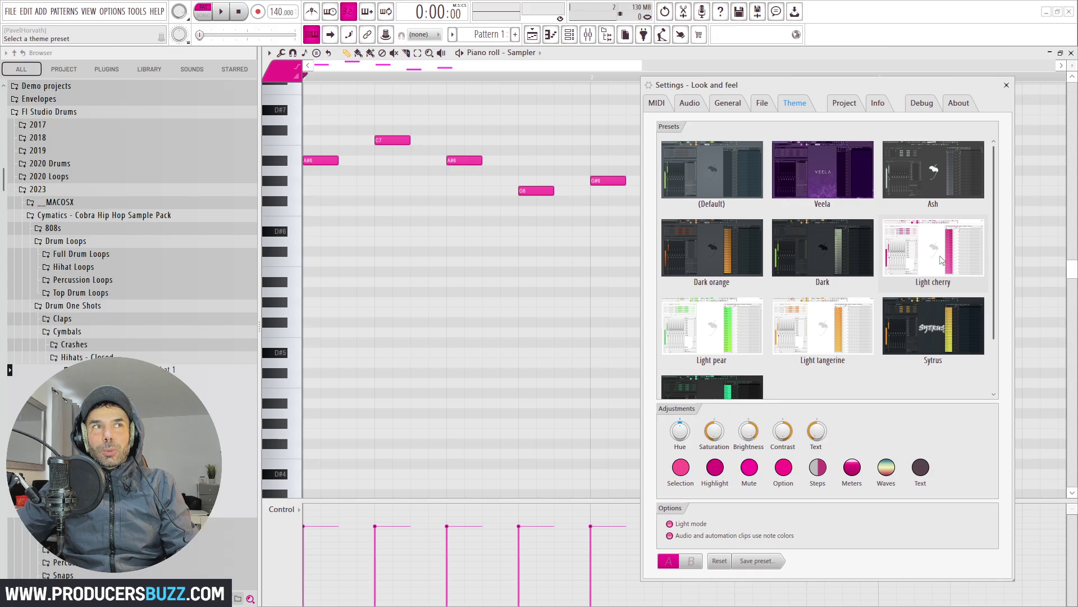
click(803, 265)
click(918, 333)
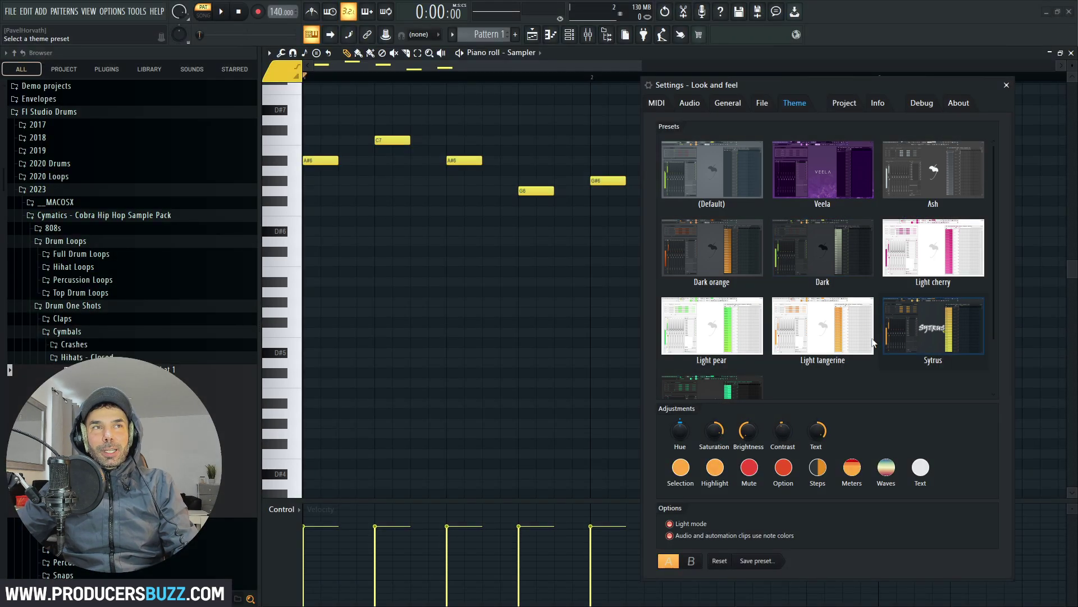
click(711, 344)
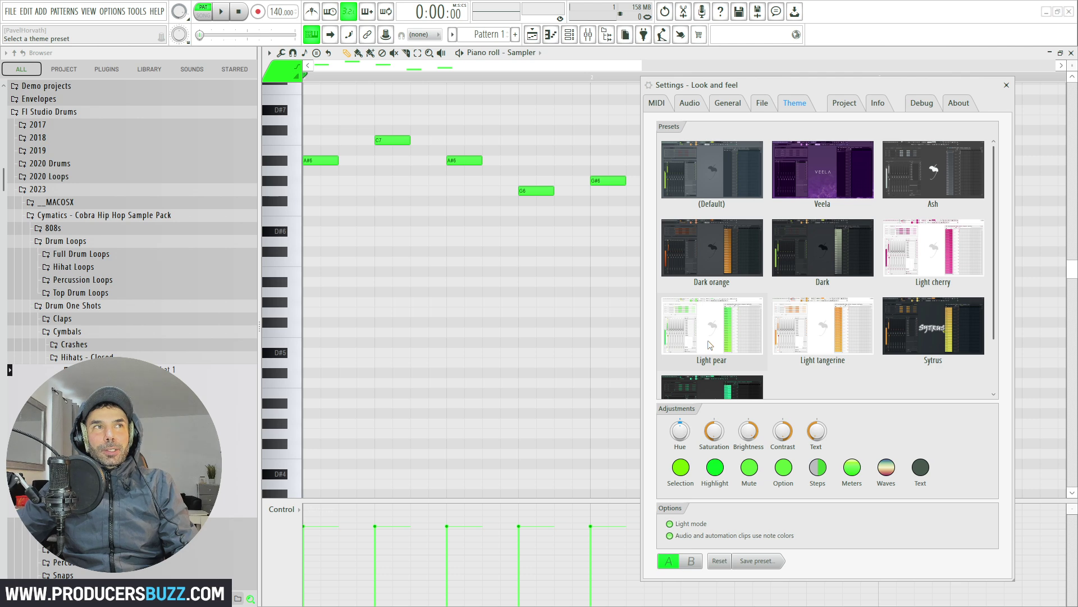
click(685, 472)
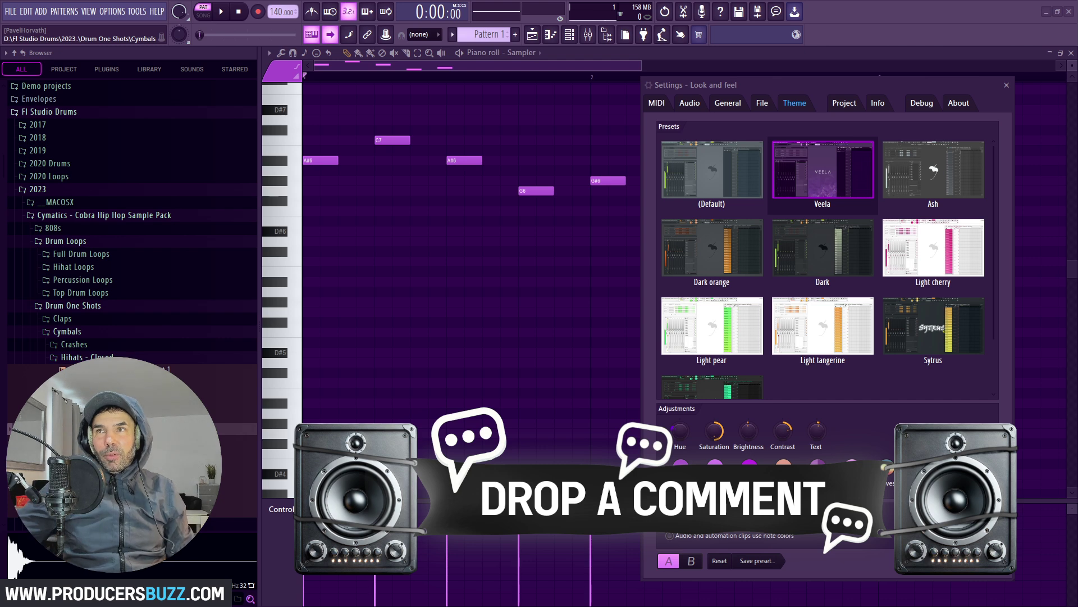
Apply the Ultra green preset and move the Settings window down and left.
scroll(855, 372, down, 2)
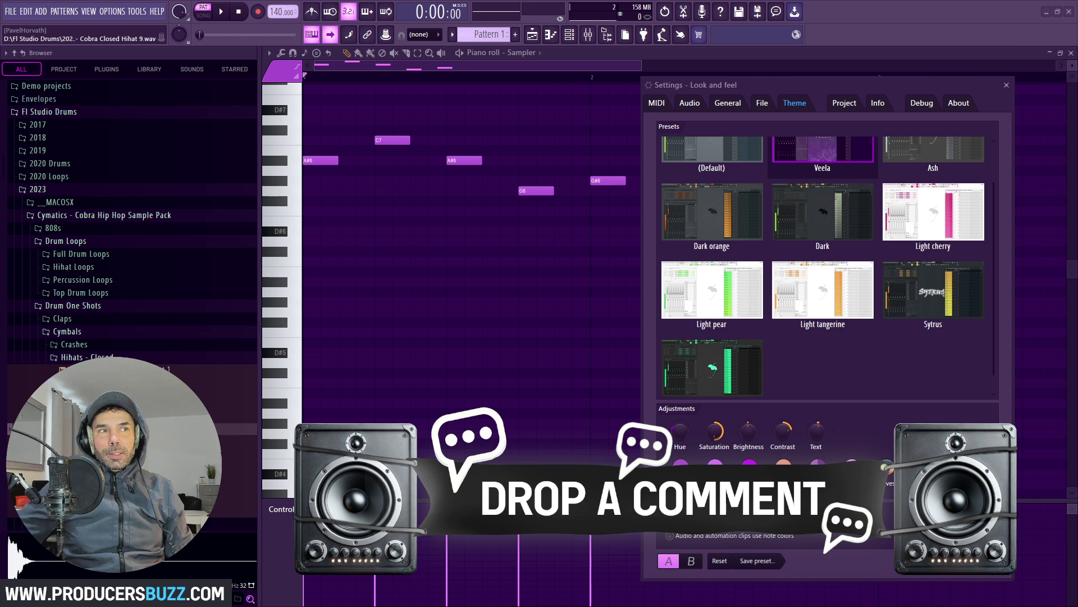
scroll(719, 366, down, 1)
click(719, 366)
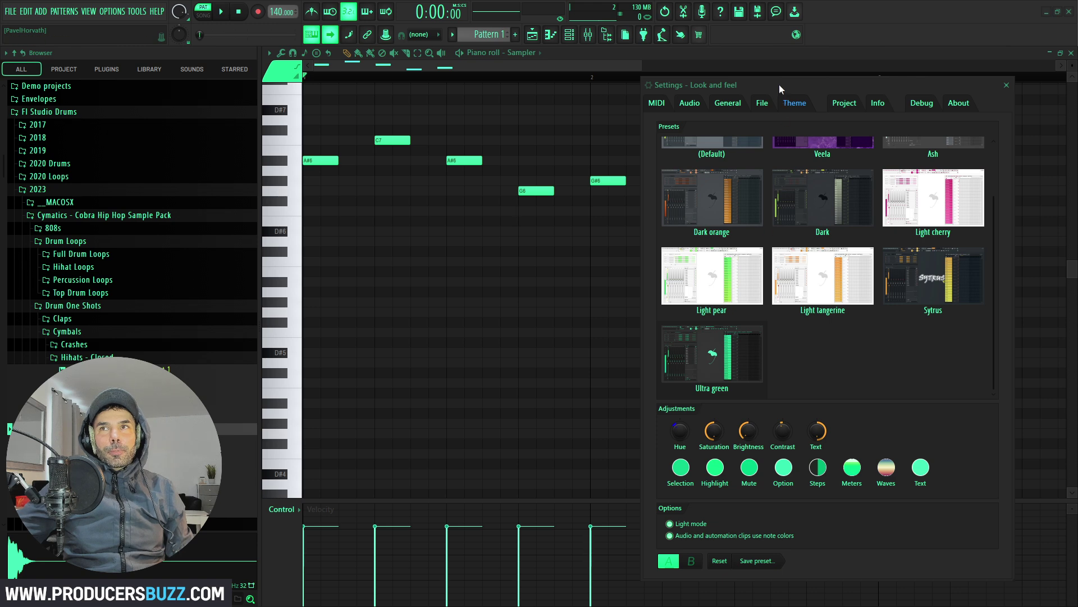
drag(780, 84, 725, 291)
Bring the Playlist forward, then show the Channel rack with the green five-note pattern.
click(570, 37)
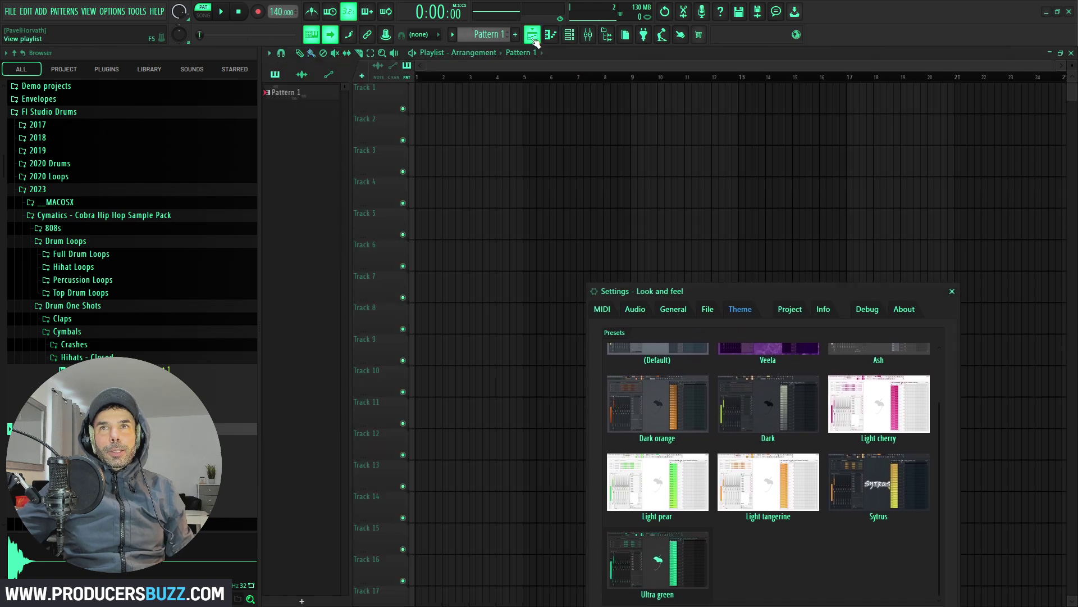
click(570, 37)
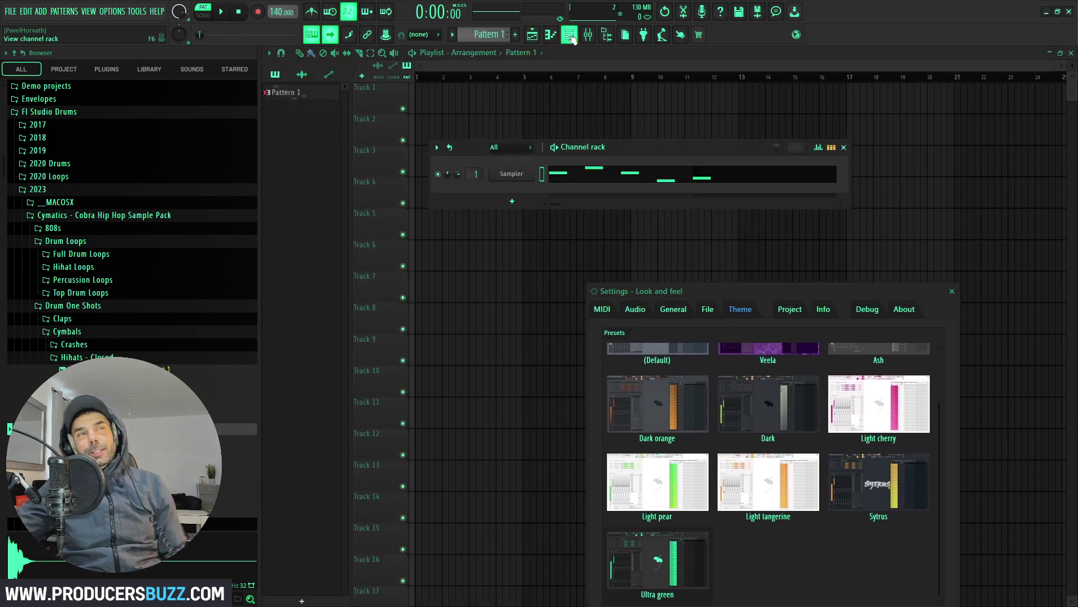